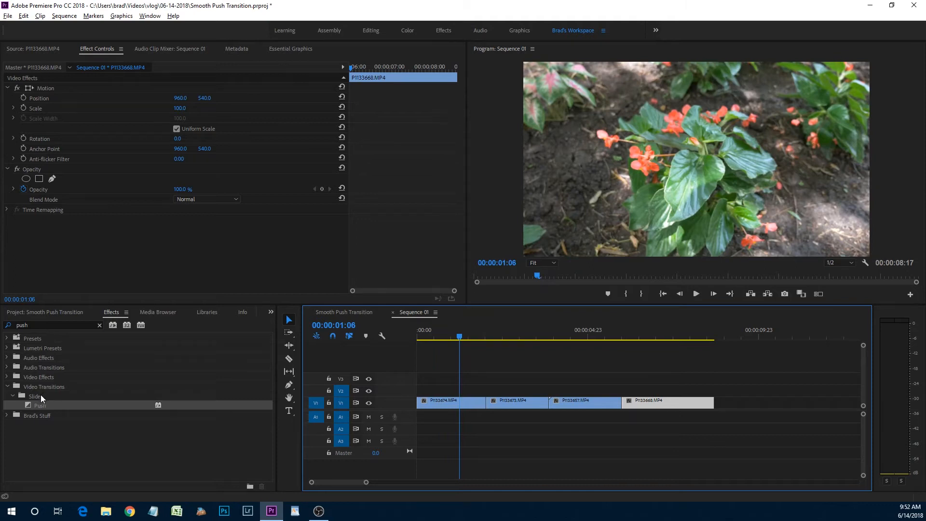
Step: Apply the Push transition to the cut between P1133674.MP4 and P1133673.MP4 on V1, and scrub through it
left_click(55, 328)
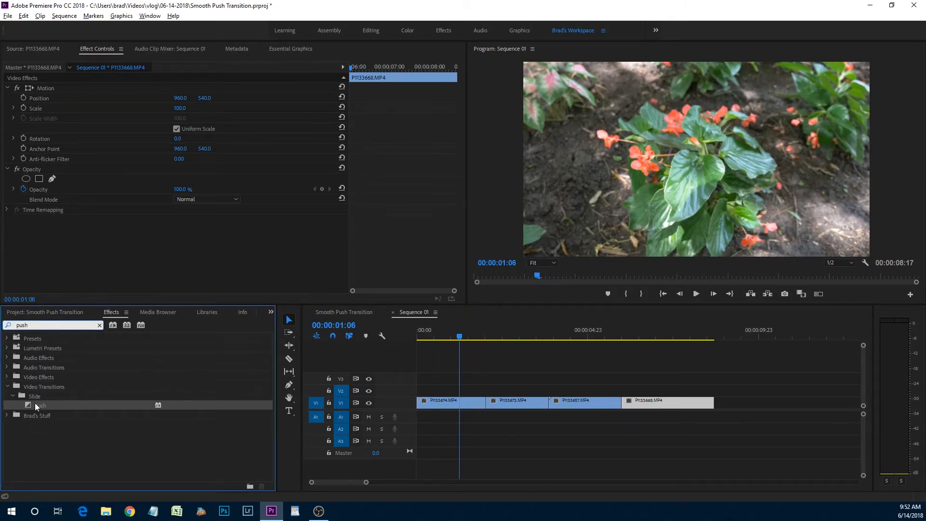
left_click_drag(28, 404, 490, 404)
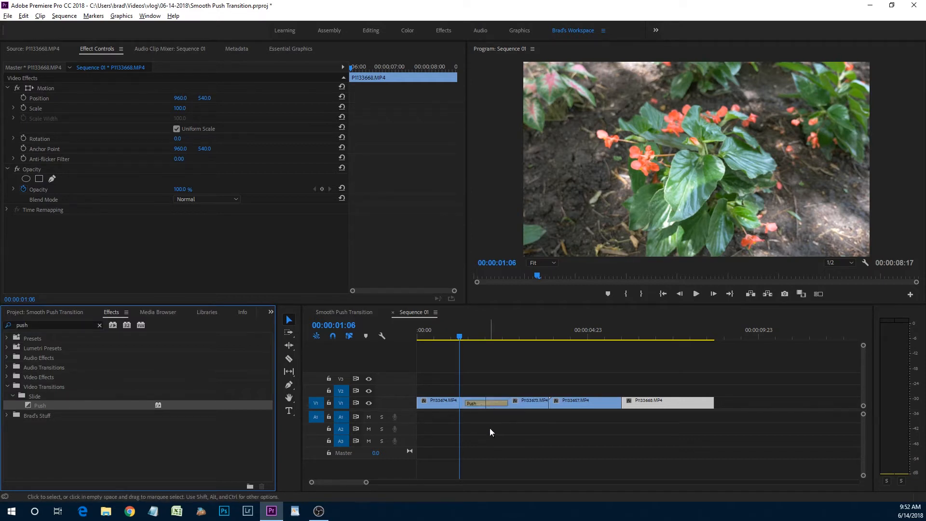
left_click_drag(460, 338, 495, 348)
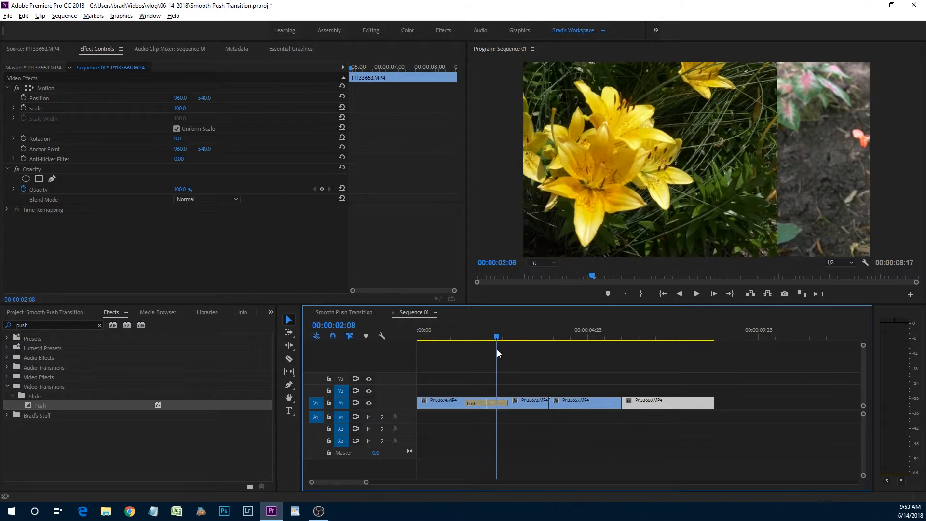
Step: Turn on Reverse for the Push transition and shorten it to about 8 frames around the cut
left_click(480, 403)
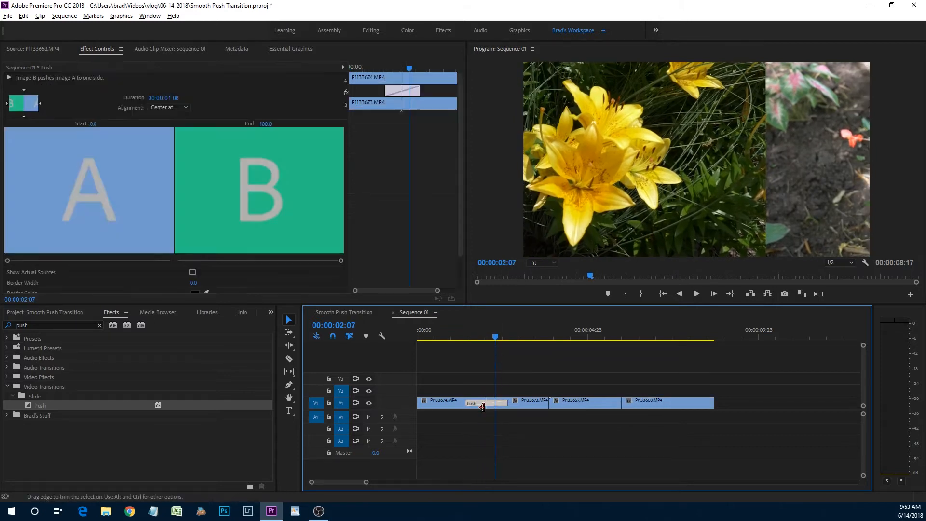
scroll(446, 233, "down", 3)
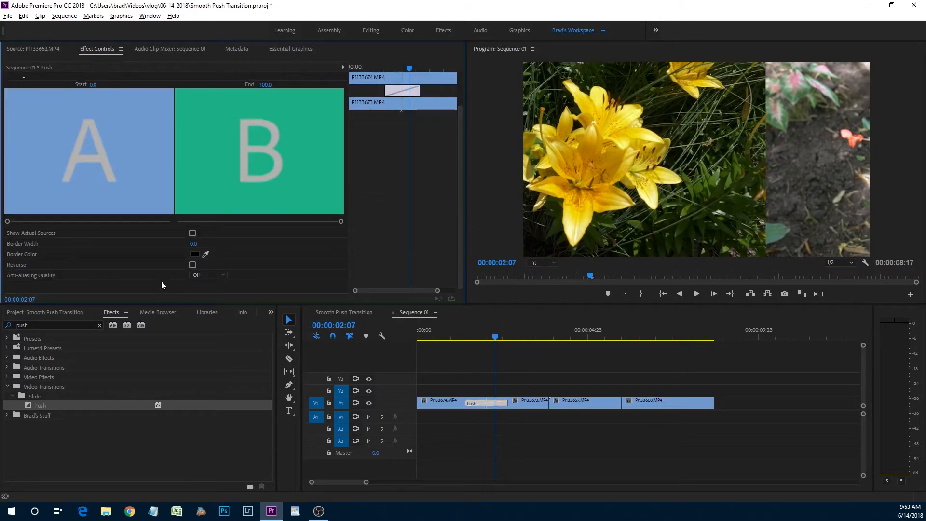
left_click(193, 264)
mouse_move(495, 338)
left_mouse_down()
mouse_move(467, 337)
mouse_move(483, 339)
left_mouse_up()
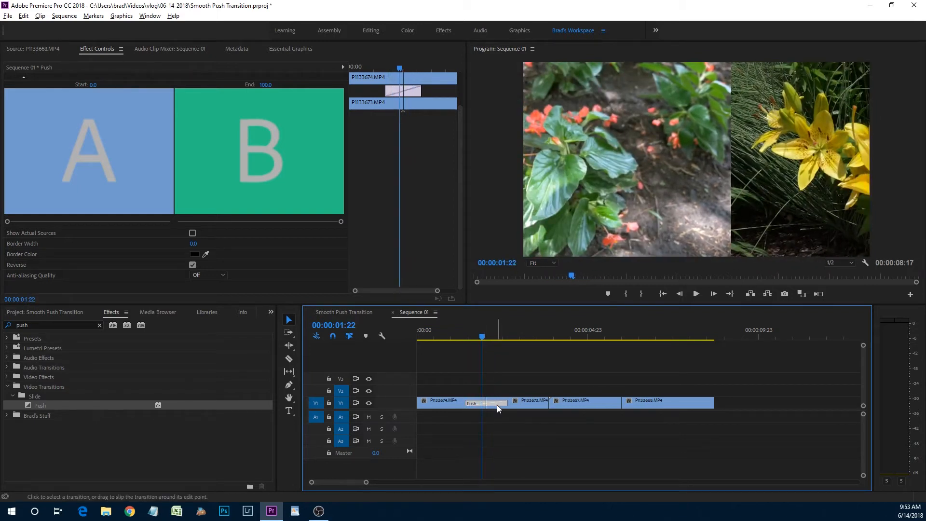
left_click_drag(506, 403, 498, 403)
left_click_drag(480, 338, 484, 341)
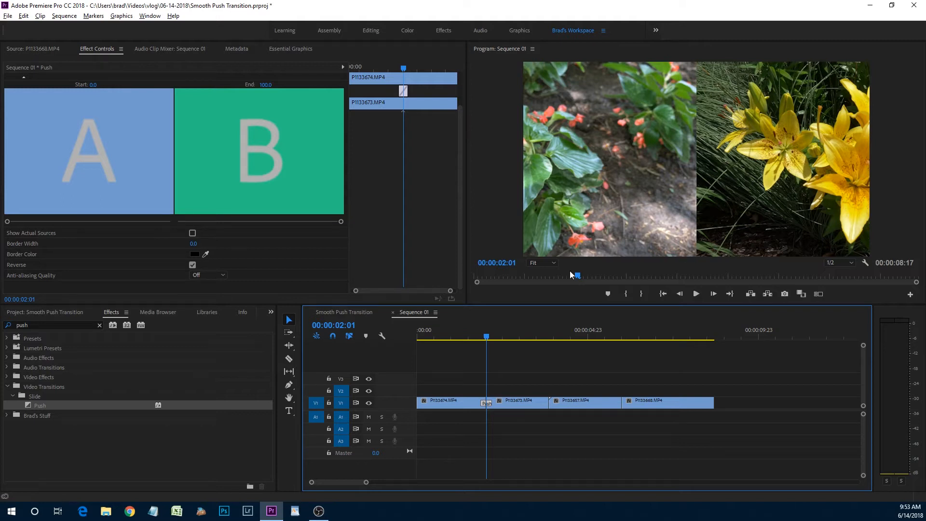
Step: Place the project's existing Adjustment Layer on track V2 above the Push transition
left_click(16, 310)
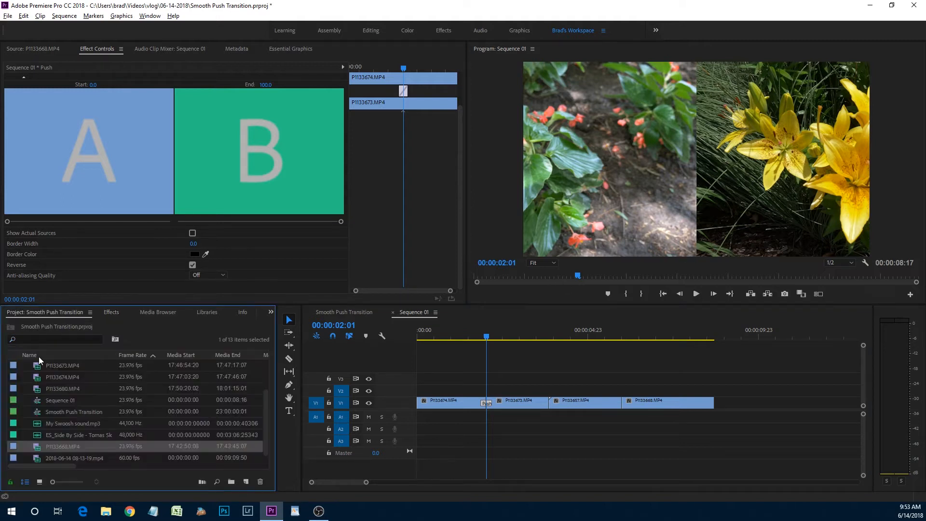
scroll(74, 430, "down", 1)
scroll(68, 431, "up", 5)
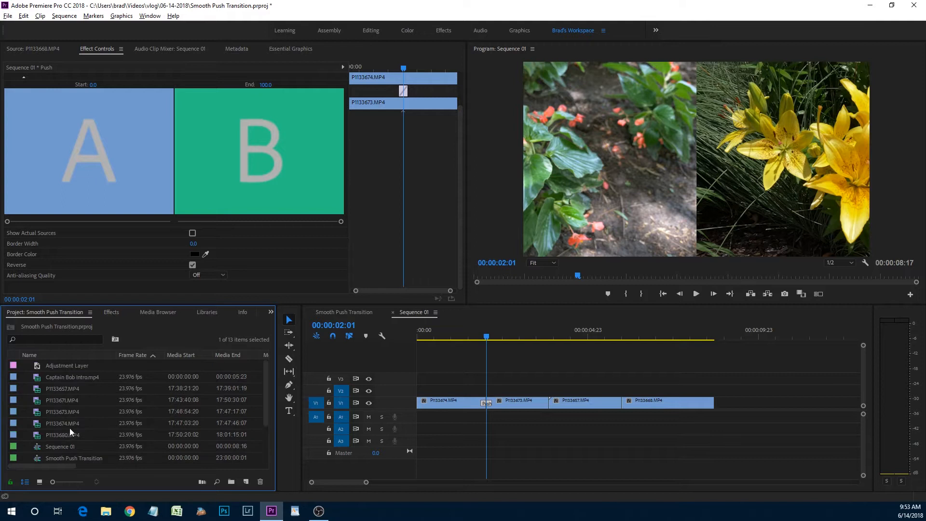
left_click(73, 366)
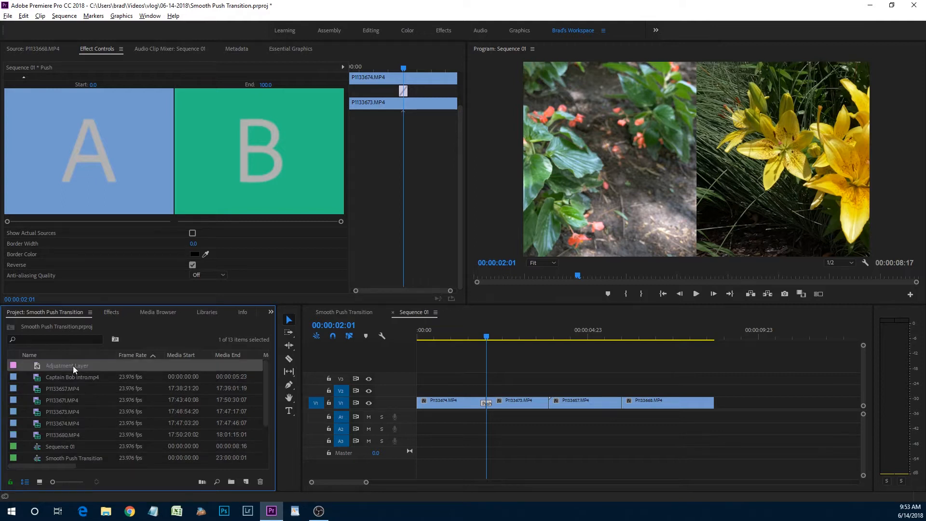
left_click(247, 481)
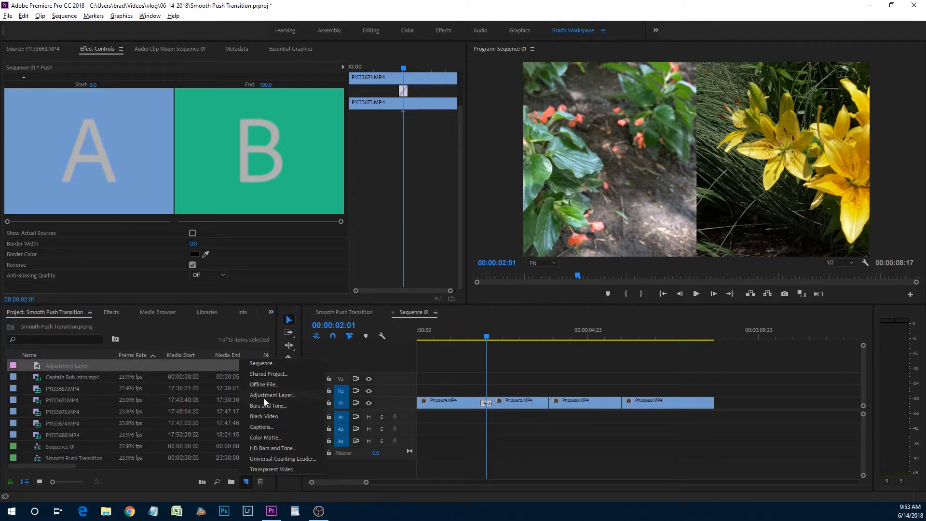
left_click(48, 367)
left_click(36, 368)
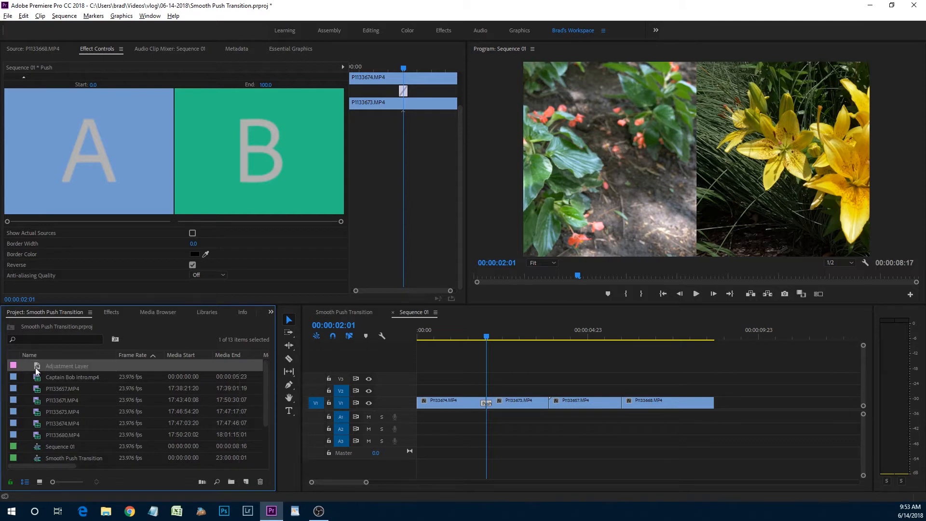
left_click_drag(39, 369, 438, 396)
Step: Trim both ends of the adjustment layer on V2 so it spans about 12 frames, slightly overlapping each side of the Push transition
left_click_drag(606, 386, 492, 392)
scroll(507, 432, "up", 4)
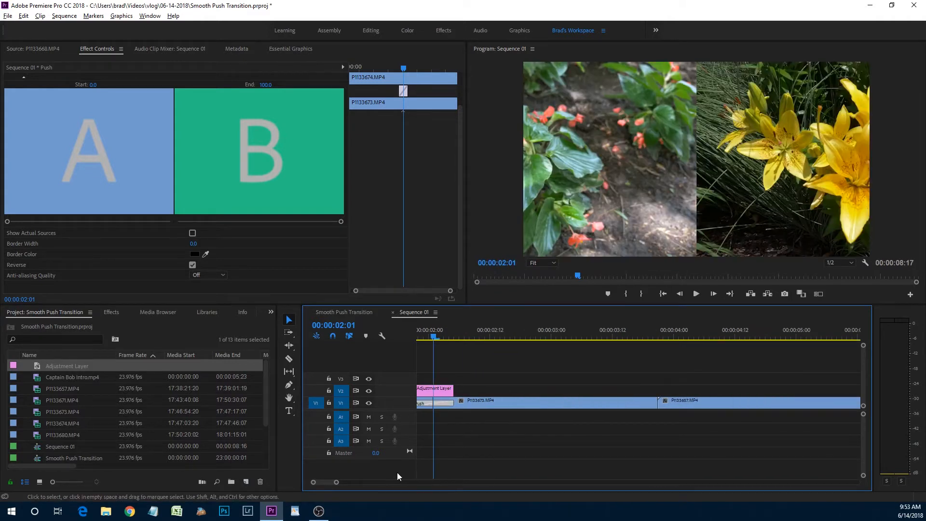
left_click_drag(326, 482, 324, 482)
left_click_drag(685, 388, 697, 389)
left_click_drag(475, 391, 640, 389)
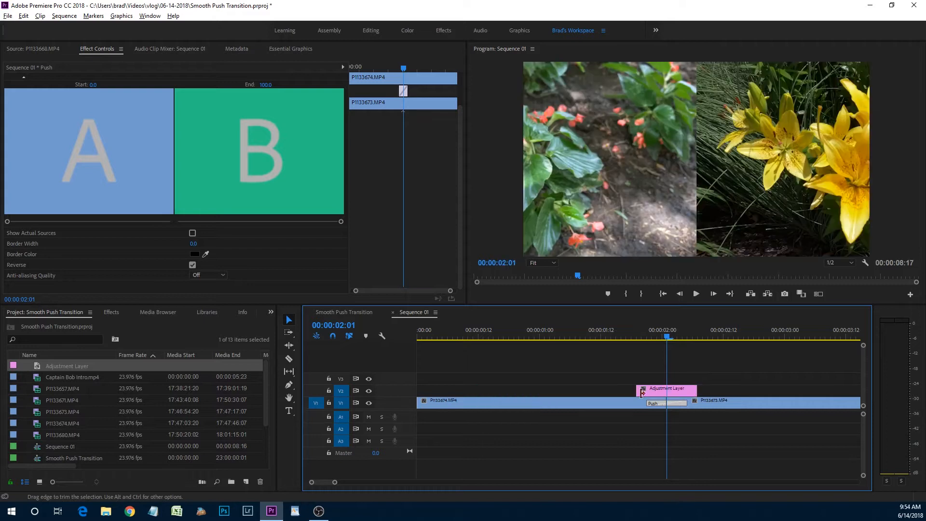
Step: Search the effects for "blur" and apply Directional Blur to the adjustment layer on V2
left_click(684, 387)
left_click(42, 338)
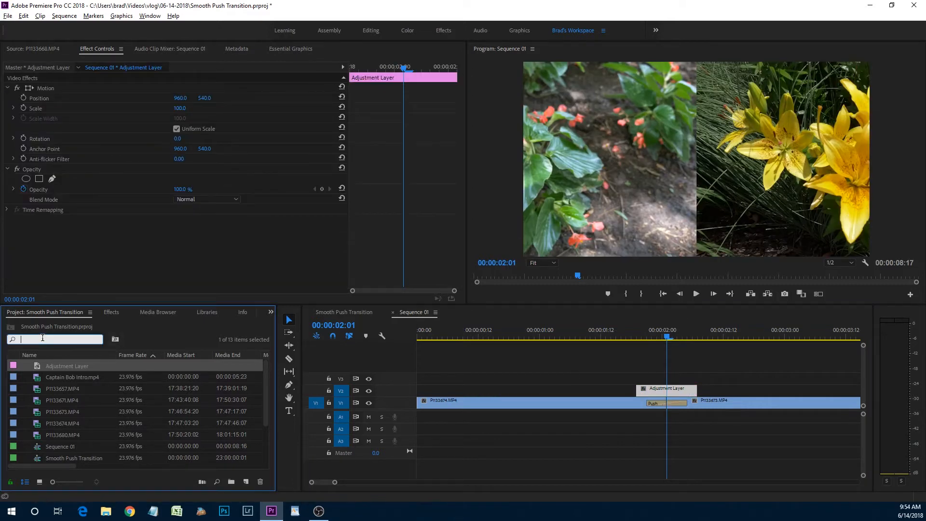
left_click(112, 312)
left_click(72, 325)
type("blur")
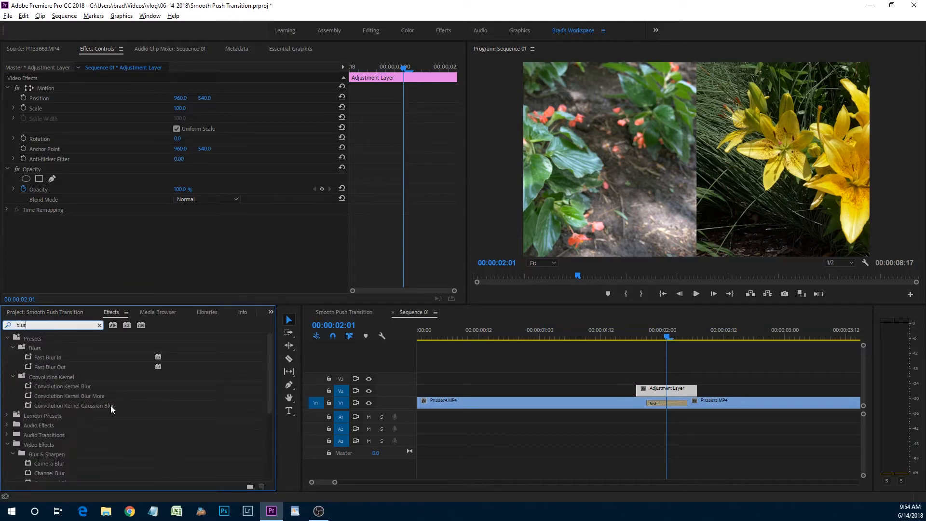
scroll(91, 418, "down", 5)
left_click(52, 394)
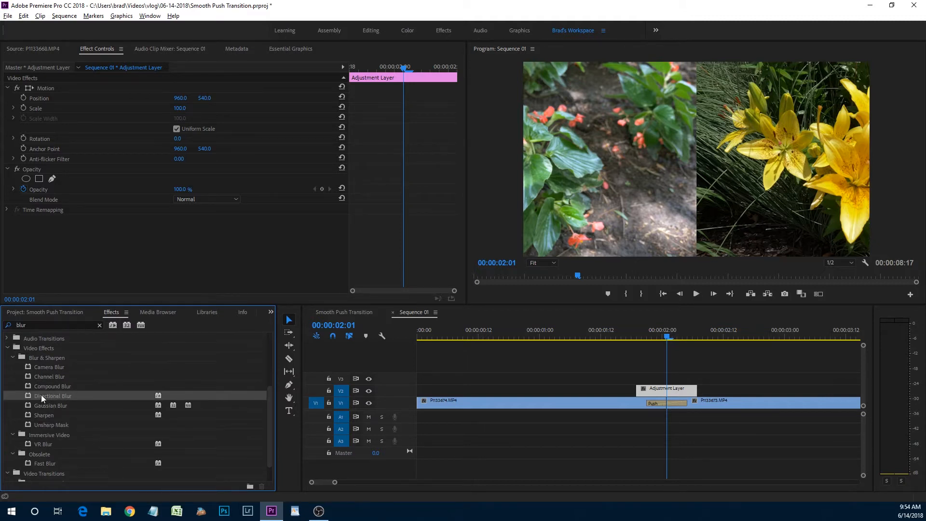
left_click_drag(41, 395, 680, 395)
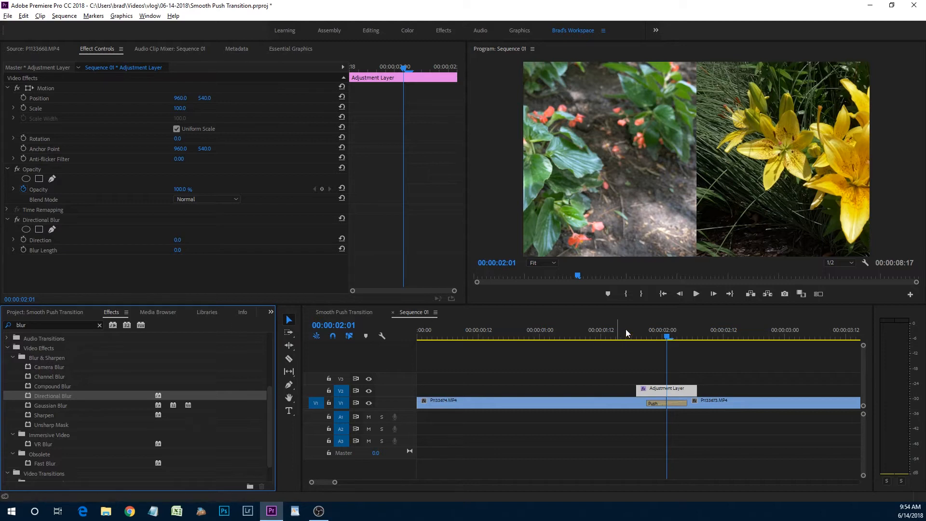
Step: Set the adjustment layer's Directional Blur to a Blur Length of 90 and a Direction of 90°
left_click(658, 389)
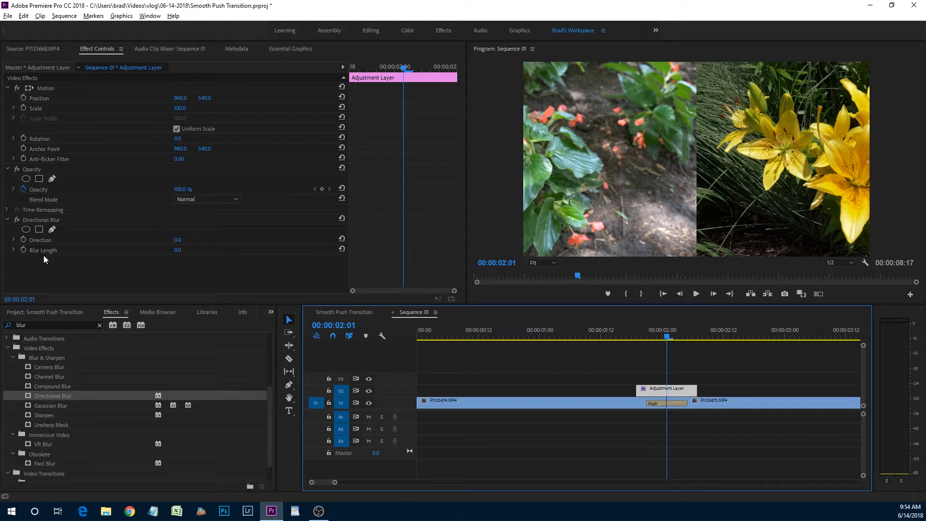
left_click(178, 250)
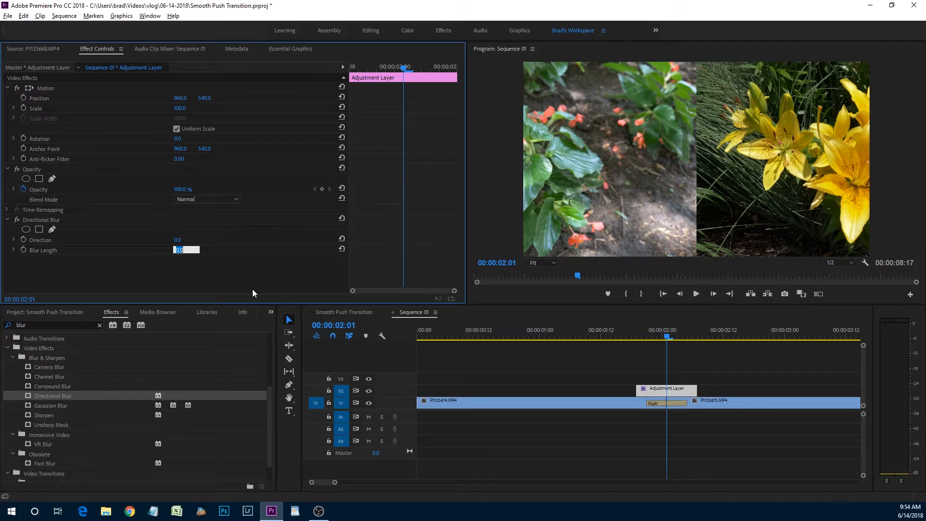
type("90")
left_click(253, 288)
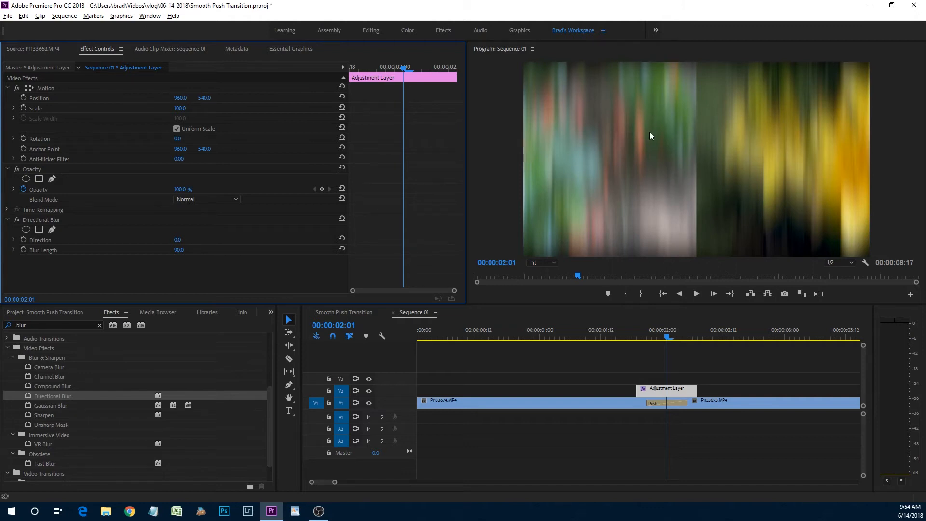
left_click(178, 240)
type("90")
key("Return")
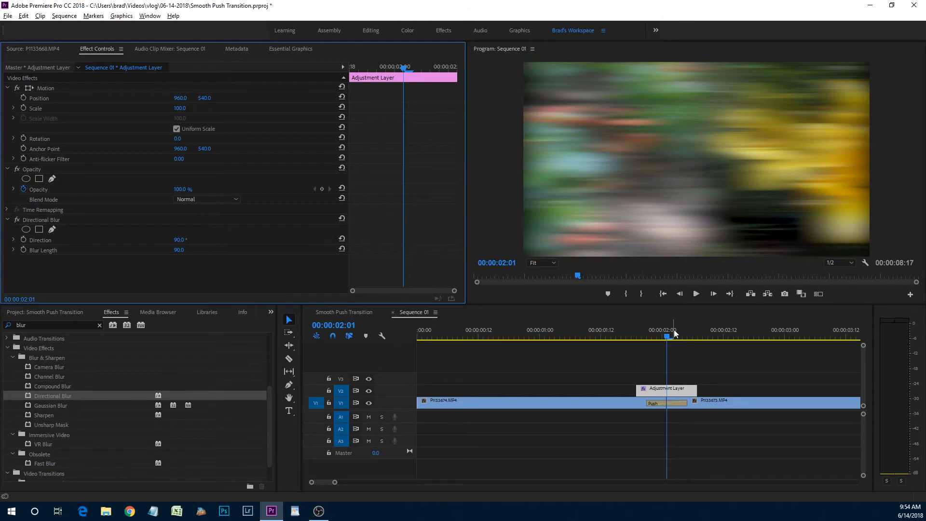
Step: Enable Blur Length keyframing at the adjustment layer's start, 00:00:01:19, with a value of 0
left_click_drag(668, 336, 638, 332)
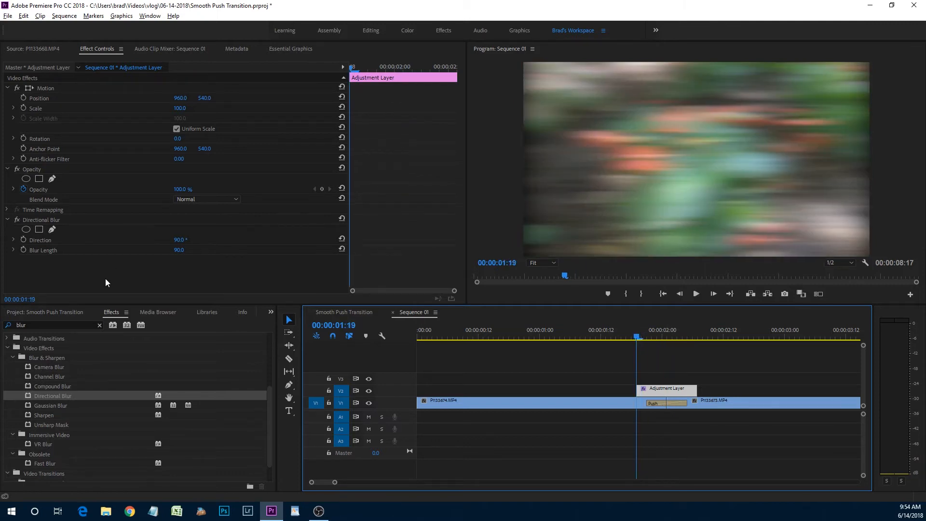
left_click(12, 250)
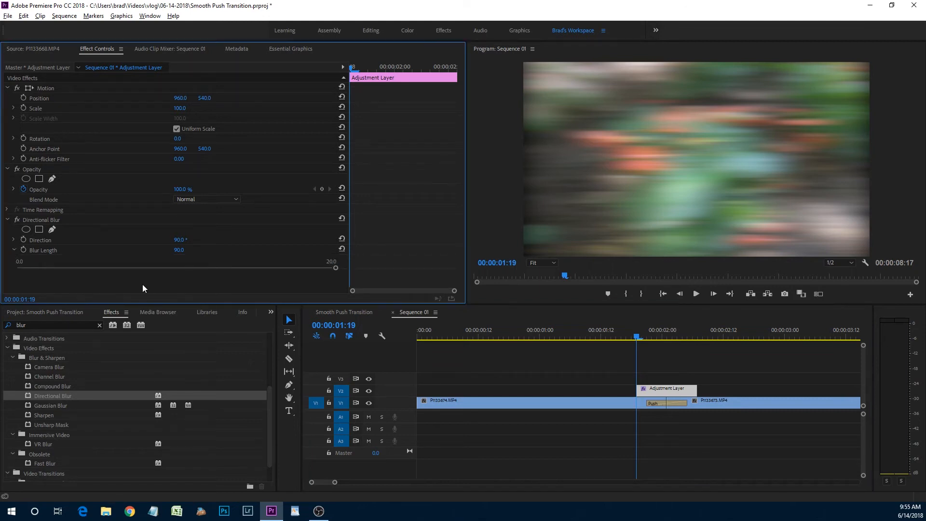
left_click(22, 250)
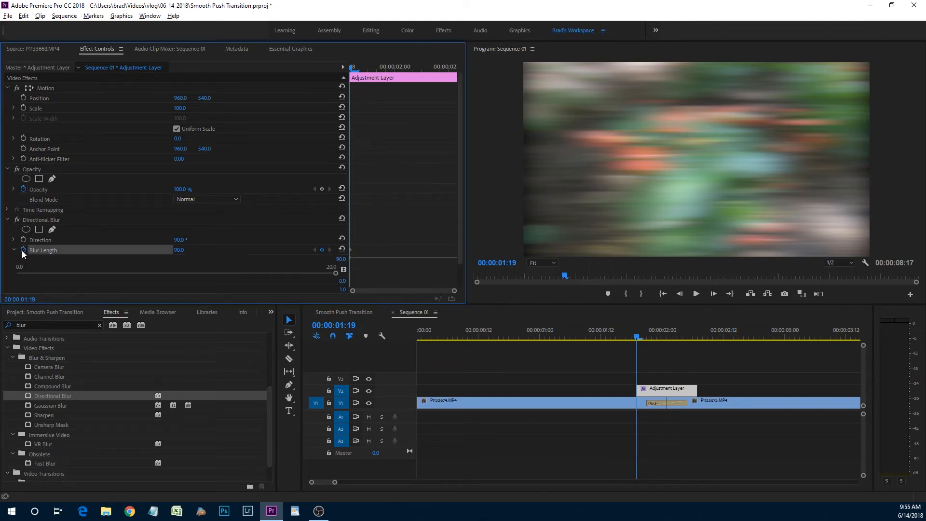
left_click(178, 250)
type("0")
key("Return")
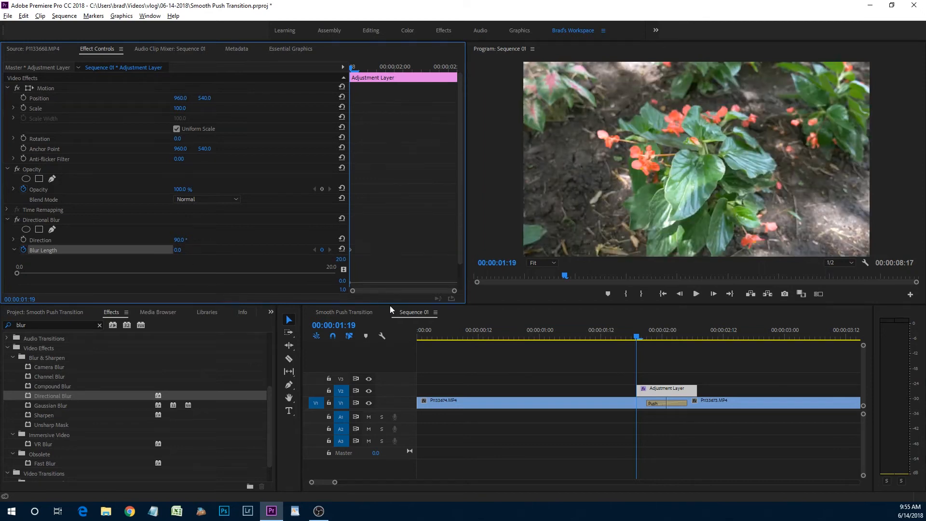
Step: Add a Blur Length keyframe of 90 six frames further on, at the cut at 00:00:02:01
key("Right")
key("Right")
key("Right")
key("Right")
key("Right")
key("Right")
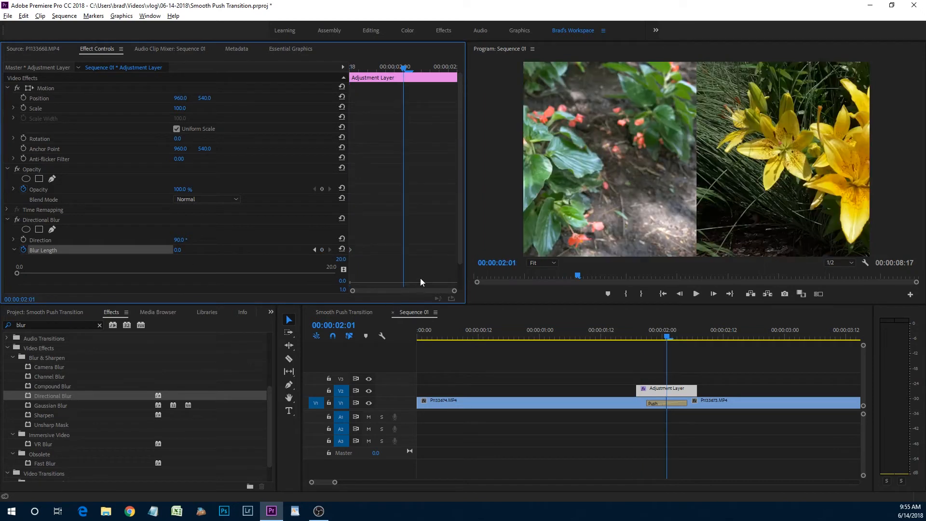
left_click(177, 250)
type("90")
key("Return")
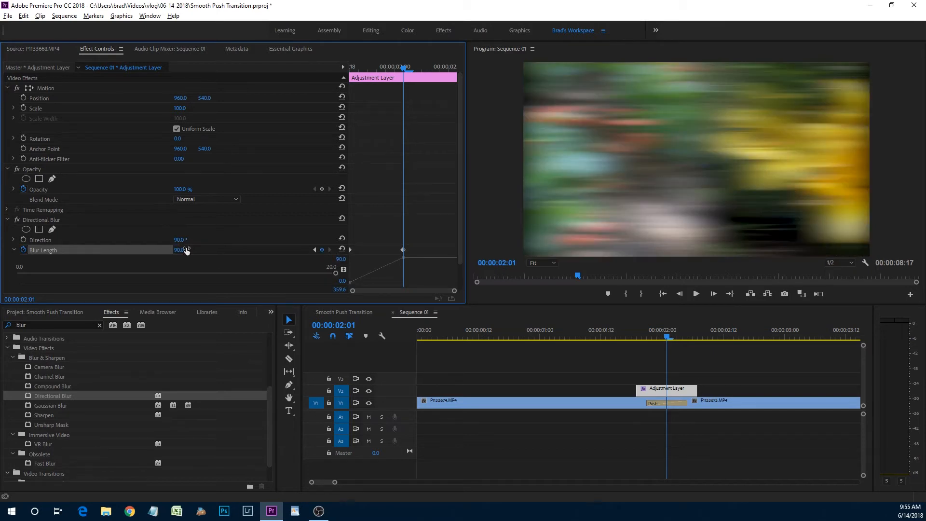
Step: Add a Blur Length keyframe of 0 at the adjustment layer's end, 00:00:02:07
key("Right")
key("Right")
key("Right")
key("Right")
key("Right")
key("Right")
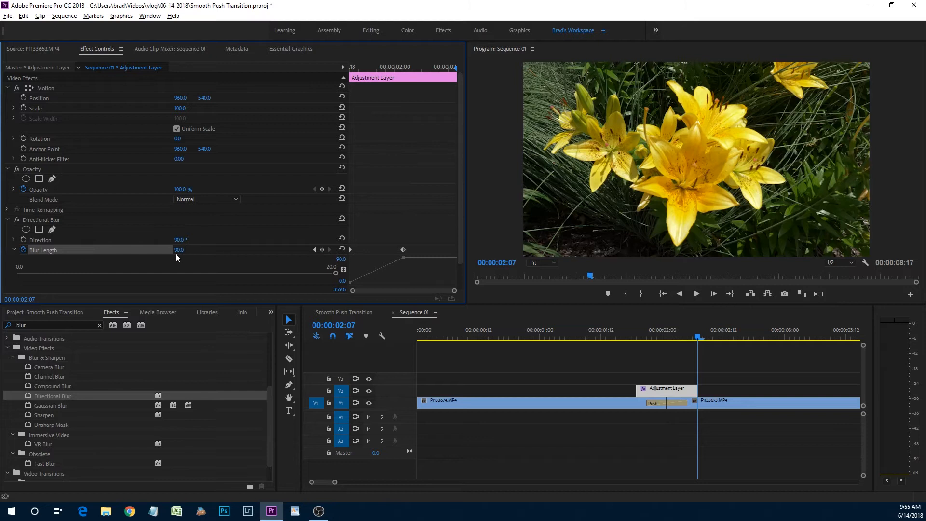
left_click(177, 250)
type("0")
key("Return")
Step: Play back the blurred push transition twice from before the cut to review its motion
left_click(683, 339)
left_click_drag(683, 340, 621, 329)
key("space")
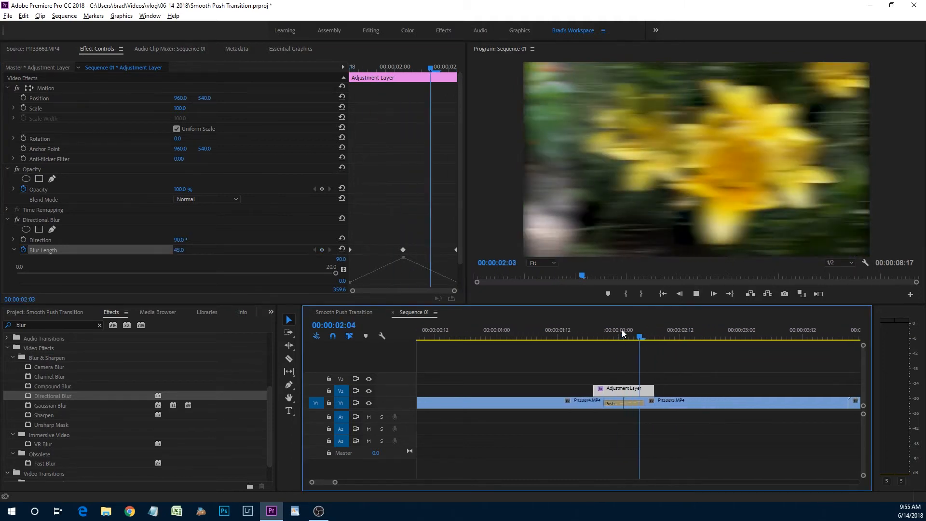
key("space")
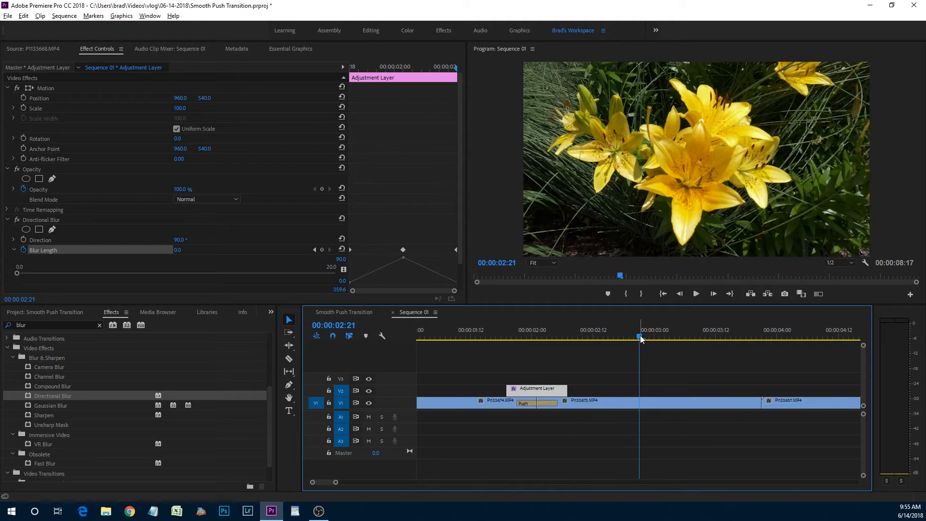
left_click(439, 337)
key("space")
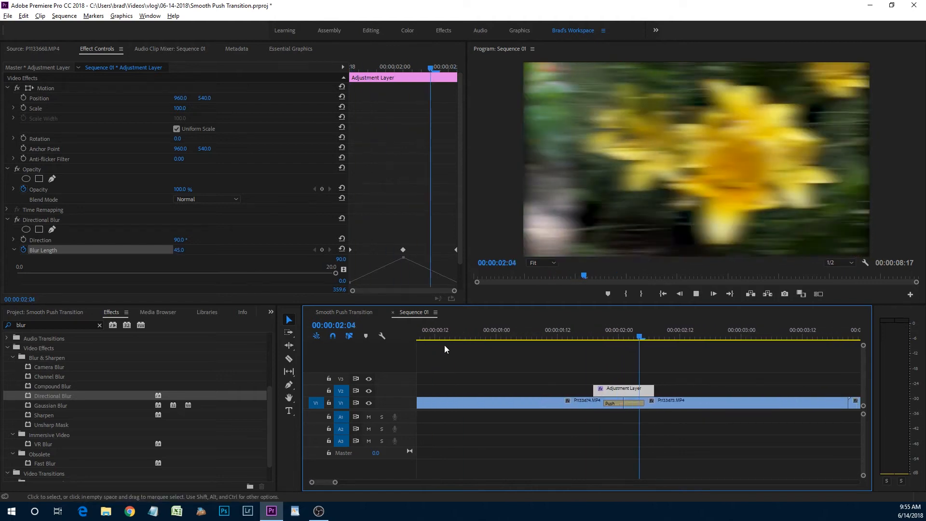
key("space")
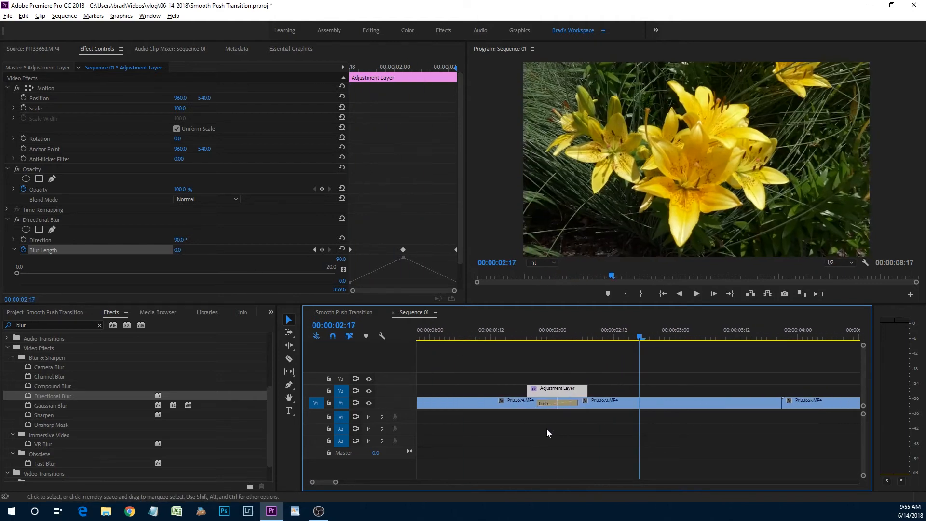
Step: Turn off Blur Length animation on the adjustment layer's Directional Blur, deleting all its keyframes
left_click(23, 250)
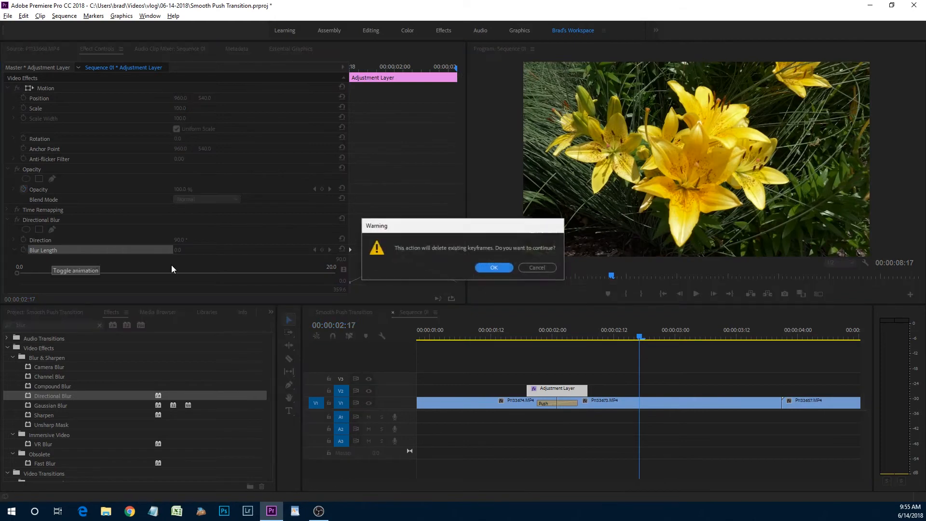
left_click(493, 266)
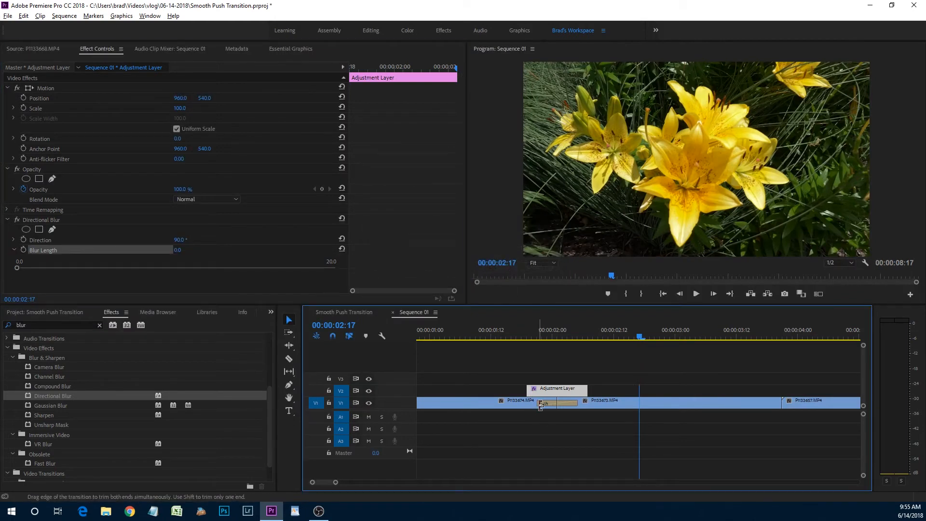
Step: Shorten the Push transition to 4 frames and trim both ends of the adjustment layer to span 00:00:01:21 to 00:00:02:04
left_click(542, 404)
left_click_drag(547, 406, 572, 391)
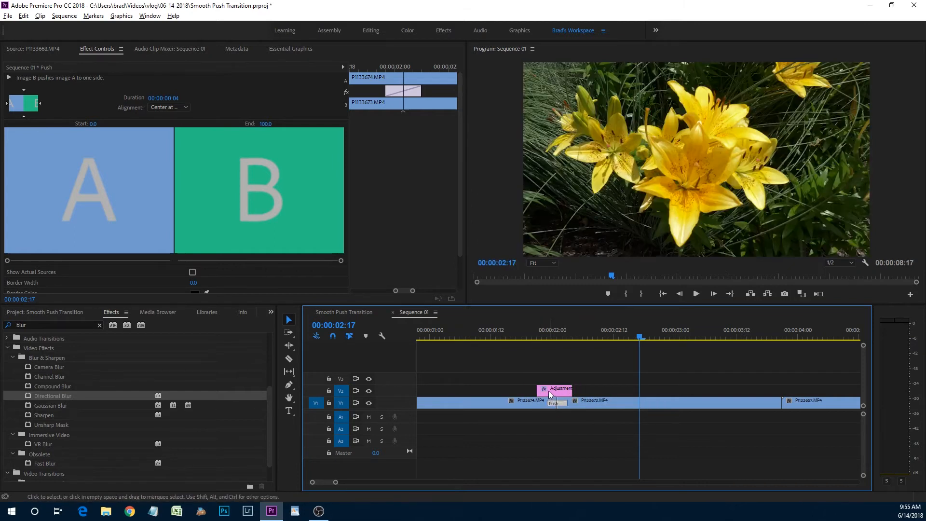
Step: Add a Directional Blur Blur Length keyframe of 0 at the shortened adjustment layer's start, 00:00:01:21
left_click(548, 391)
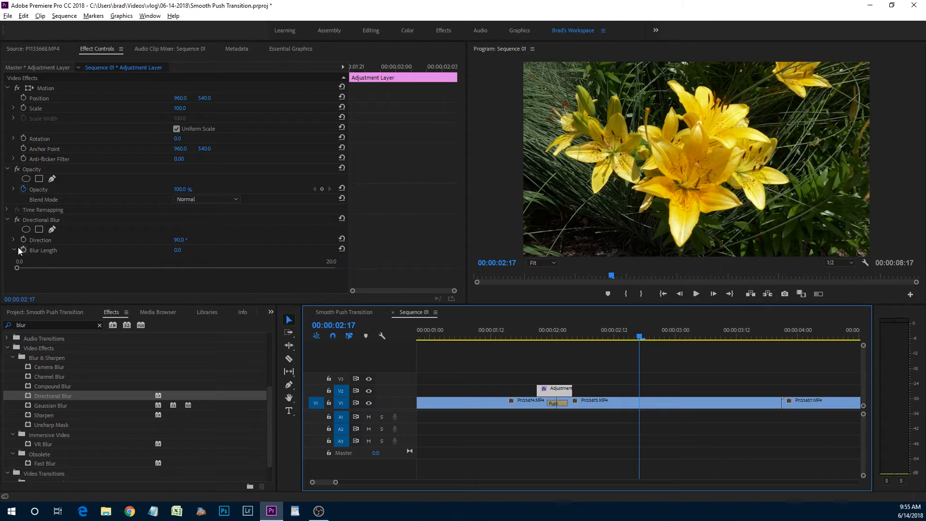
key("Down")
key("Up")
key("Up")
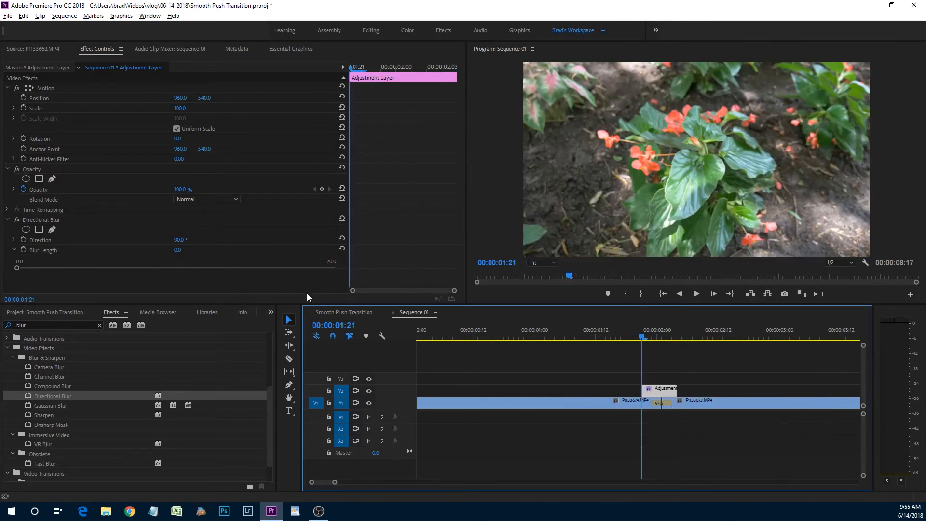
left_click(24, 249)
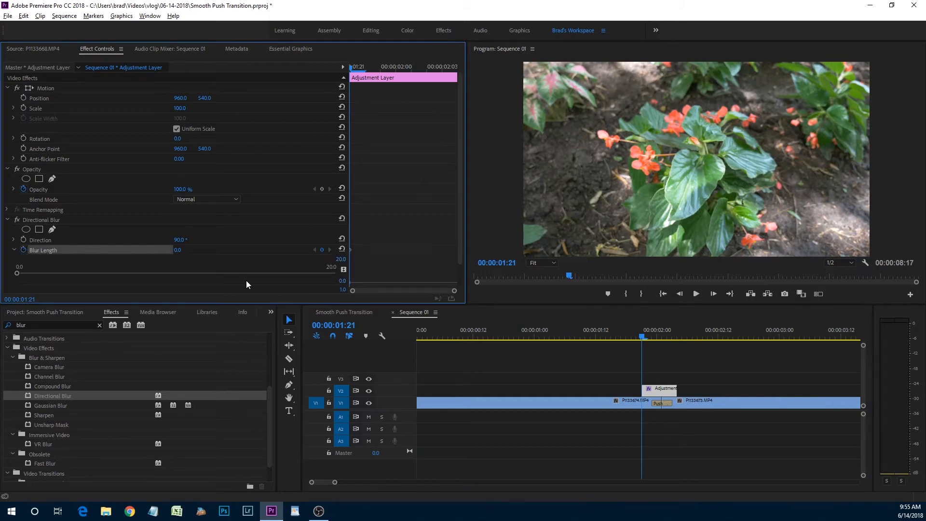
Step: Add a Blur Length keyframe of 90 four frames further on, at the cut at 00:00:02:01
key("Right")
key("Right")
key("Right")
key("Right")
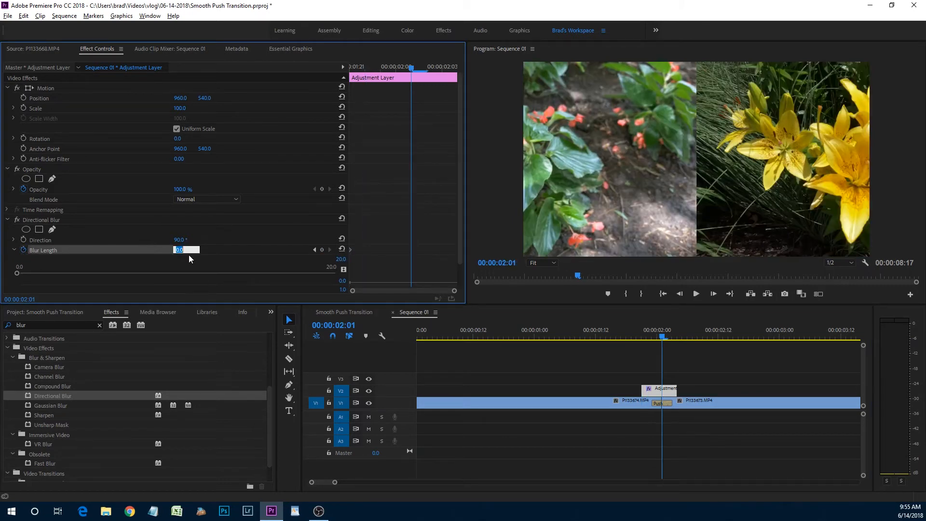
type("90")
key("Return")
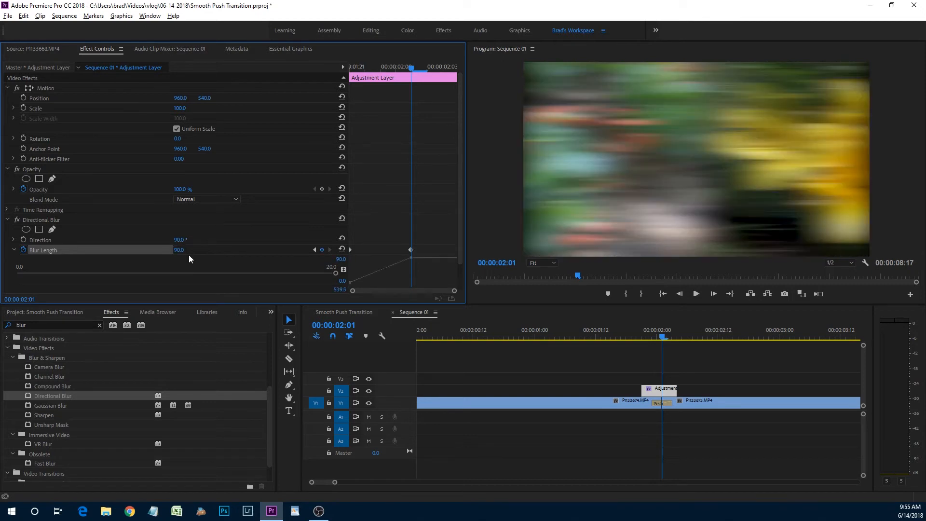
Step: Add a Blur Length keyframe of 0 three frames further on, at the adjustment layer's end at 00:00:02:04
key("Right")
key("Right")
key("Right")
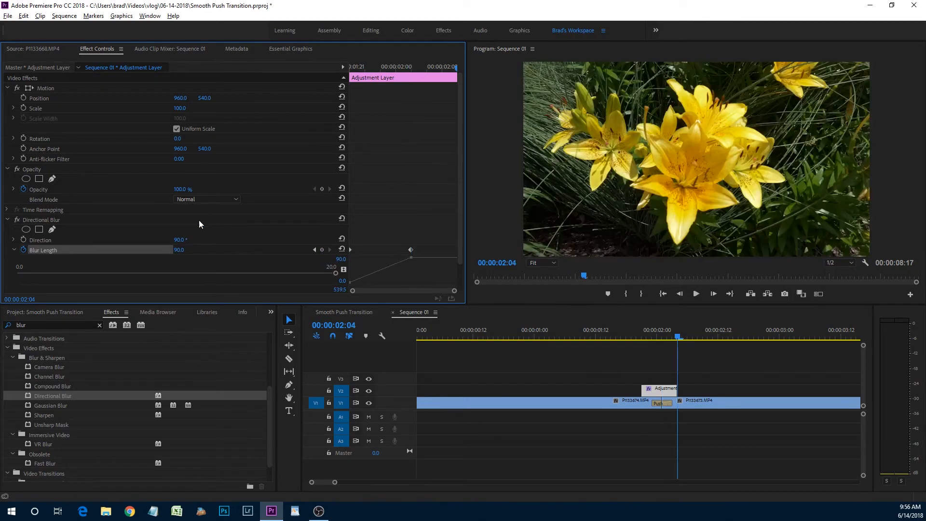
left_click(185, 250)
type("0")
key("Return")
Step: Play back the shortened blurred push transition from before the cut to review its speed
left_click_drag(651, 331, 477, 339)
key("space")
key("space")
key("space")
key("space")
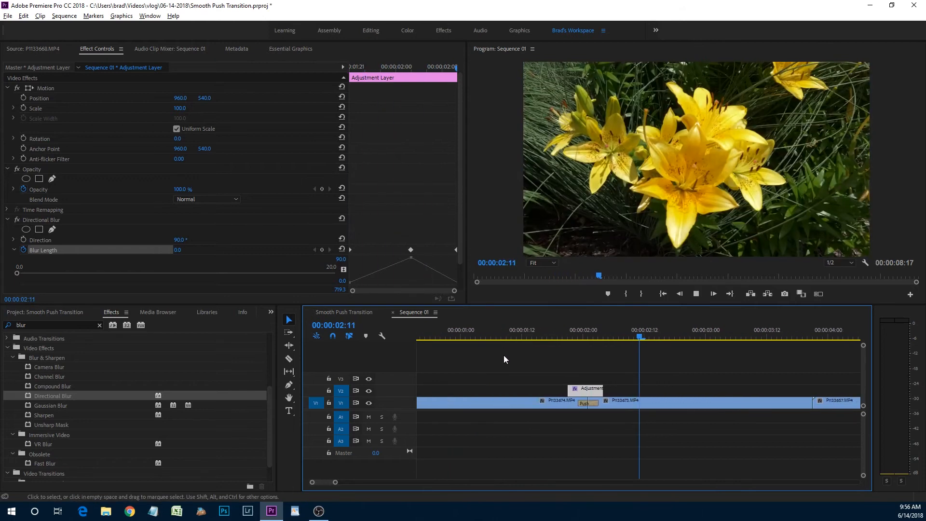
Step: Place My Swoosh sound.mp3 on track A1 beneath the push transition and trim both its ends to about 12 frames in total
left_click(33, 313)
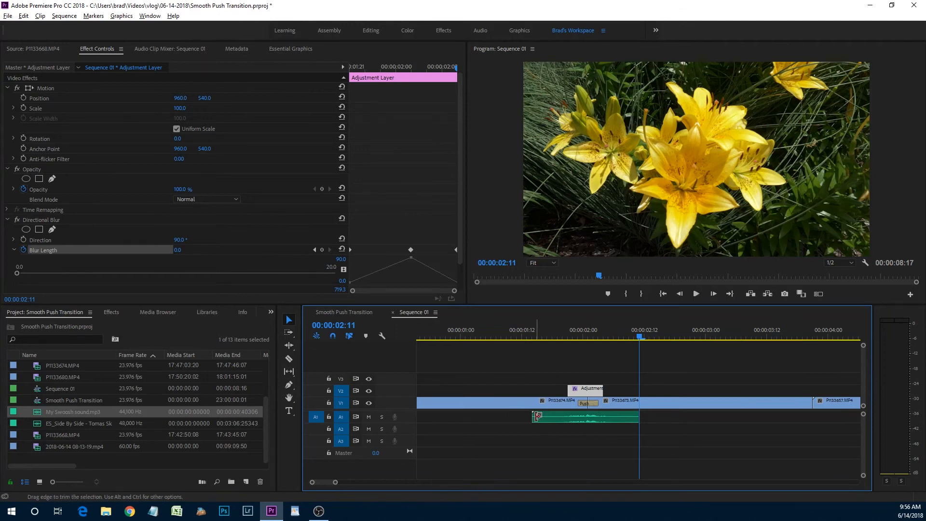
left_click_drag(554, 418, 568, 429)
left_click_drag(636, 418, 617, 419)
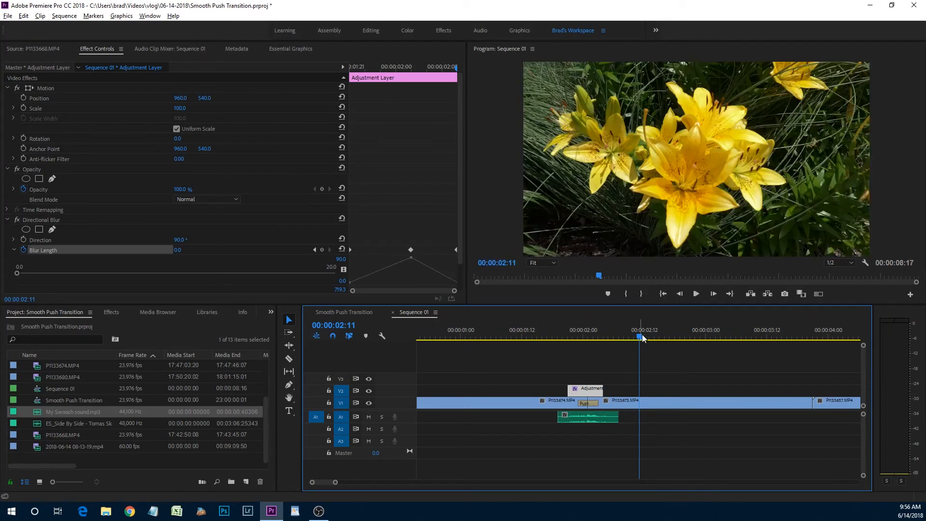
Step: Play back the push transition together with its swoosh sound from before the cut
left_click_drag(642, 337, 561, 334)
key("space")
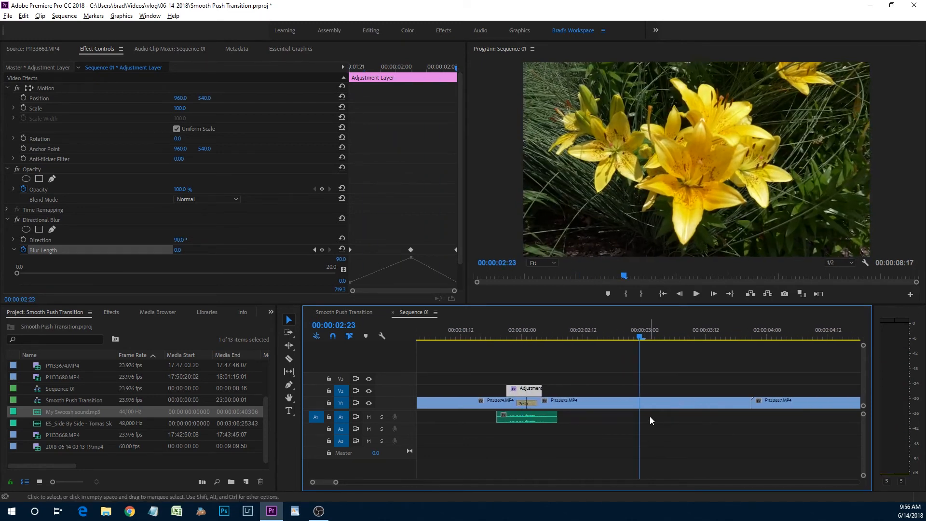